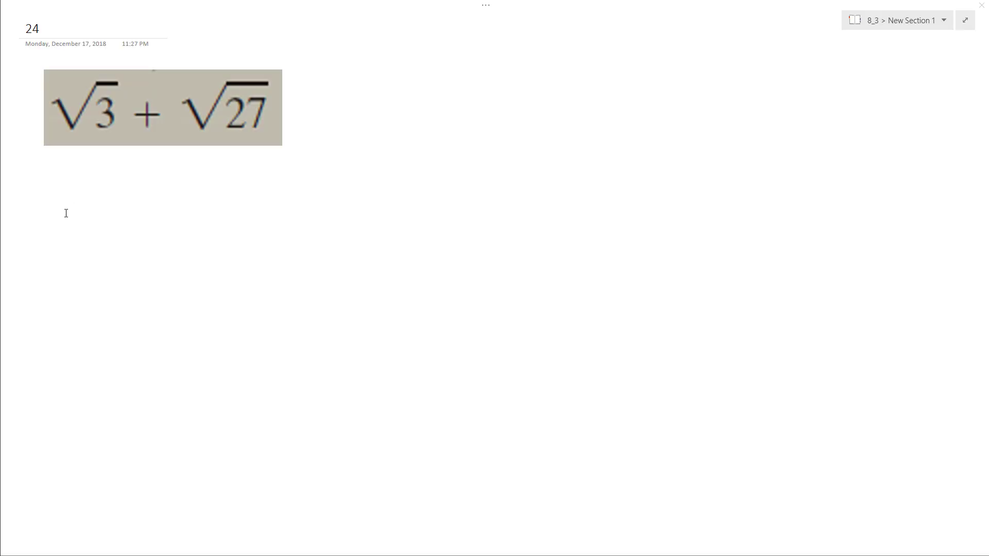
Handwrite √3 + √(9·3) under the image and bracket the 9 as a perfect square.
mouse_move(62, 207)
mouse_down()
mouse_move(120, 184)
mouse_move(86, 235)
mouse_up()
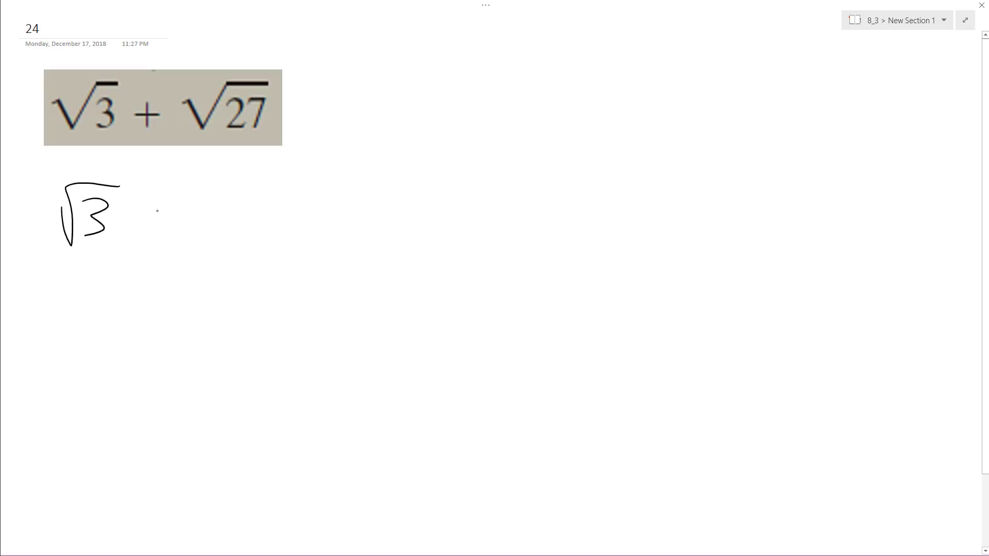
mouse_move(161, 197)
mouse_down()
mouse_move(161, 226)
mouse_move(176, 208)
mouse_move(212, 235)
mouse_move(360, 177)
mouse_up()
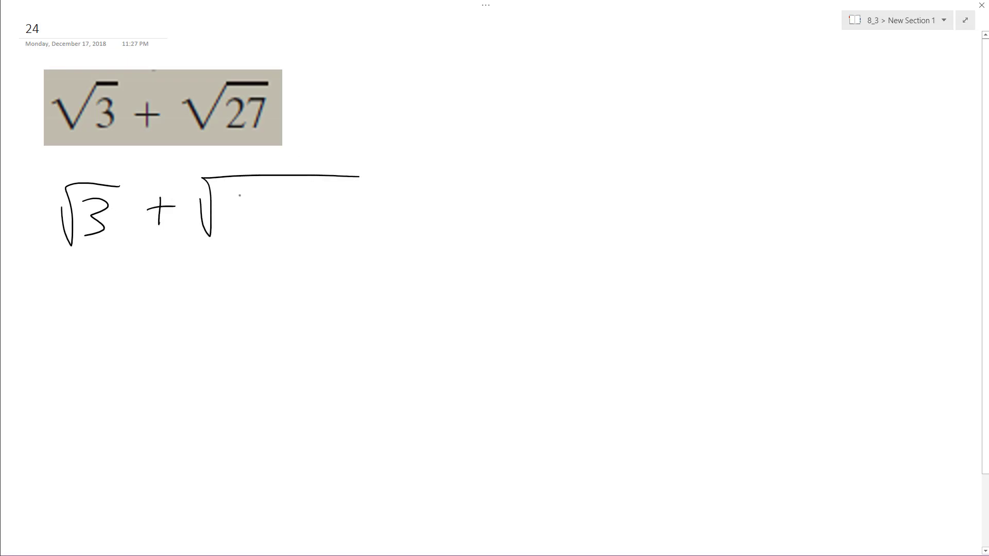
mouse_move(240, 193)
mouse_down()
mouse_move(249, 232)
mouse_move(272, 210)
mouse_up()
drag(293, 195, 308, 226)
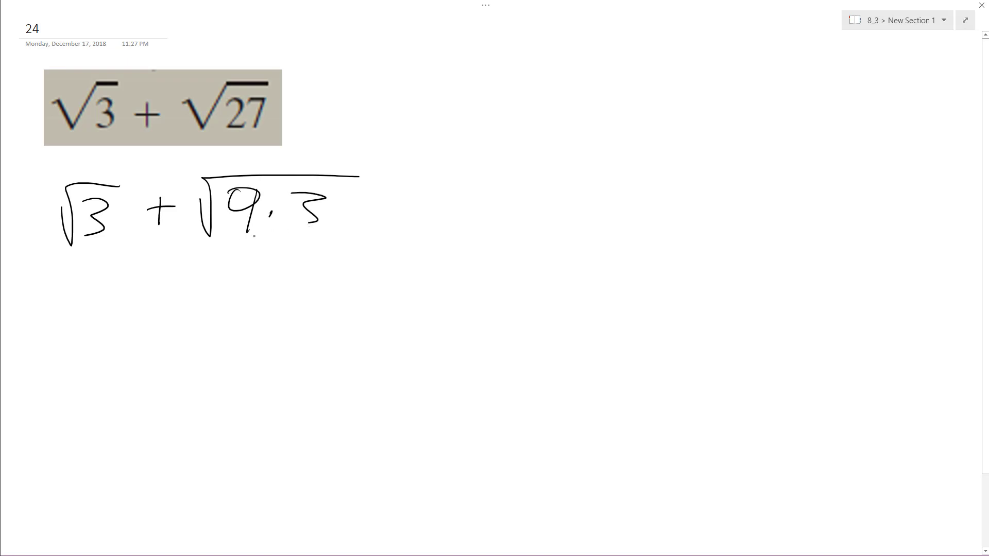
drag(226, 232, 269, 223)
Write √3 + 3√3 on a new line, then add a coefficient 1 before the first √3.
mouse_move(74, 334)
mouse_down()
mouse_move(136, 309)
mouse_move(104, 368)
mouse_up()
mouse_move(174, 329)
mouse_down()
mouse_move(175, 361)
mouse_move(187, 343)
mouse_move(220, 368)
mouse_up()
mouse_move(257, 328)
mouse_down()
mouse_move(337, 303)
mouse_move(301, 358)
mouse_up()
mouse_move(41, 322)
mouse_down()
mouse_move(47, 368)
mouse_move(70, 373)
mouse_up()
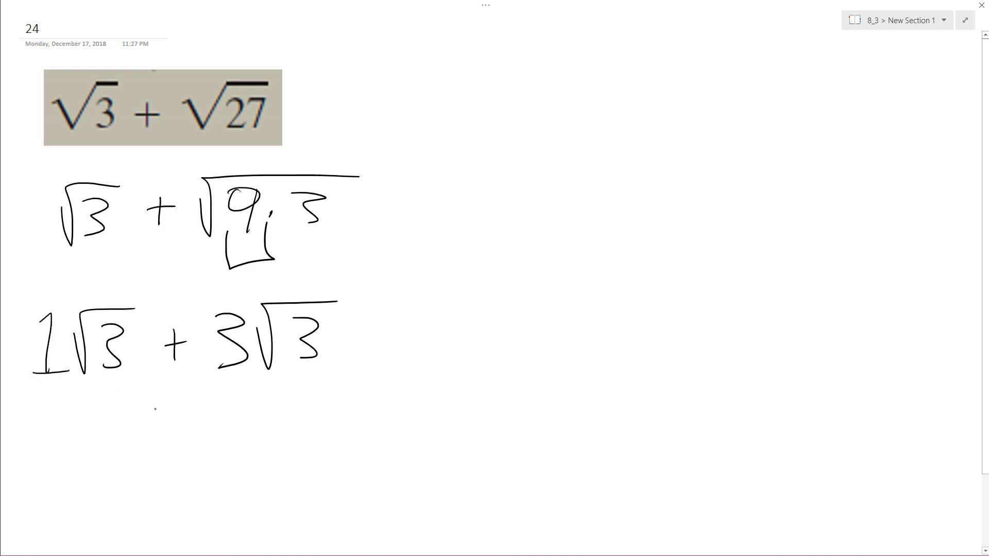
Write the final answer 4√3 at the bottom and circle it.
mouse_move(155, 427)
mouse_down()
mouse_move(156, 478)
mouse_move(153, 460)
mouse_move(197, 479)
mouse_move(251, 414)
mouse_up()
mouse_move(202, 434)
mouse_down()
mouse_move(210, 468)
mouse_move(229, 479)
mouse_up()
drag(117, 399, 112, 398)
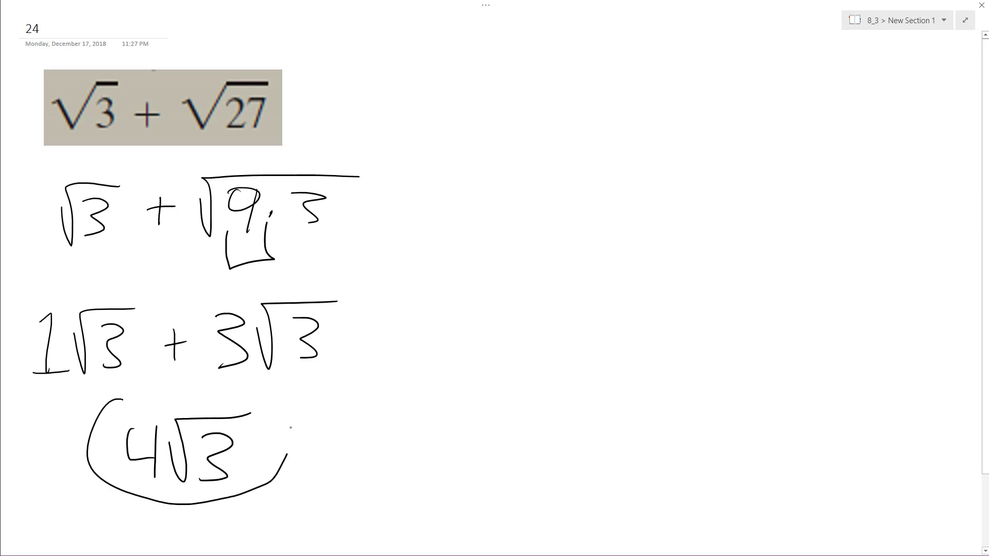